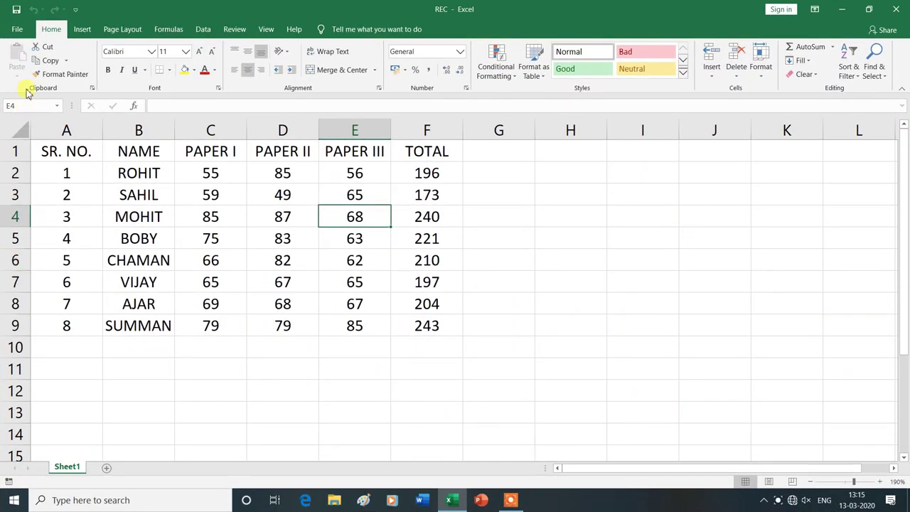
- Show the REC workbook's Info page in Backstage and expand Check for Issues
left_click(17, 29)
left_click(46, 141)
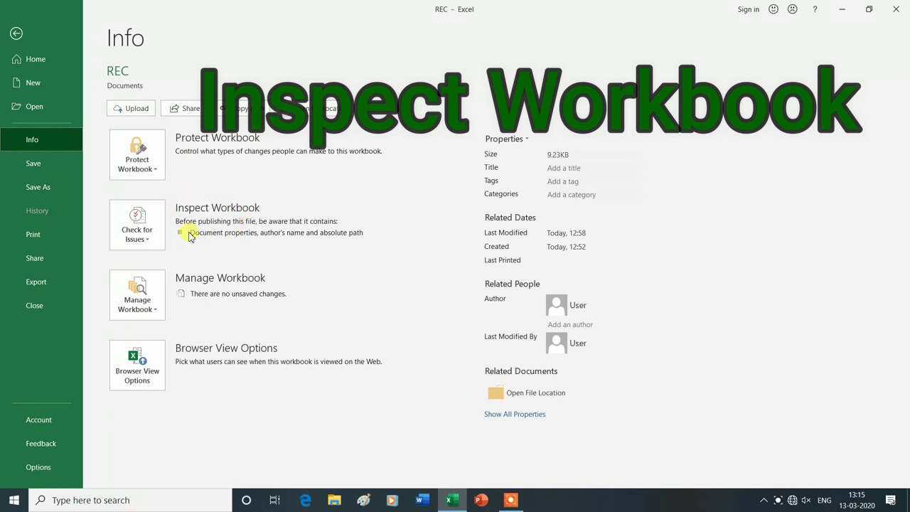
left_click(149, 243)
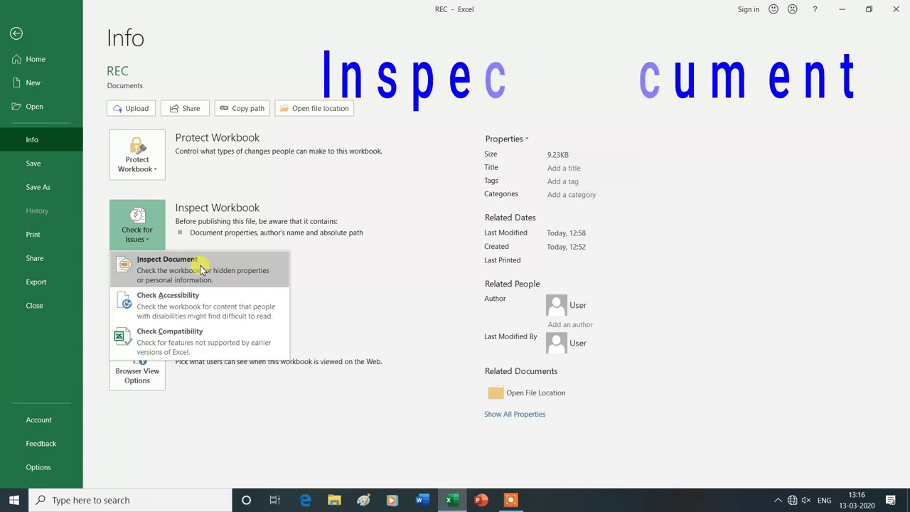
- Launch the Document Inspector with all content categories ticked
left_click(164, 271)
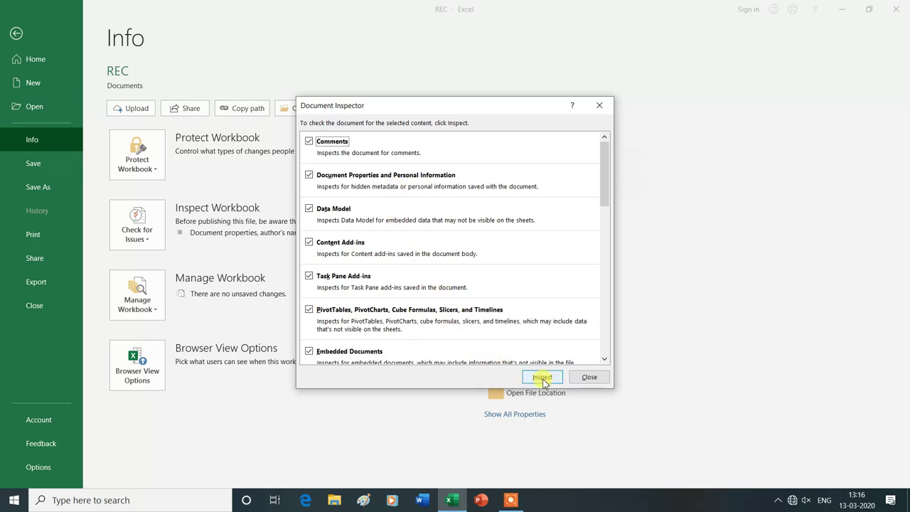
- Run the inspection, review the flagged document properties and personal information, then return to the sheet
left_click(543, 377)
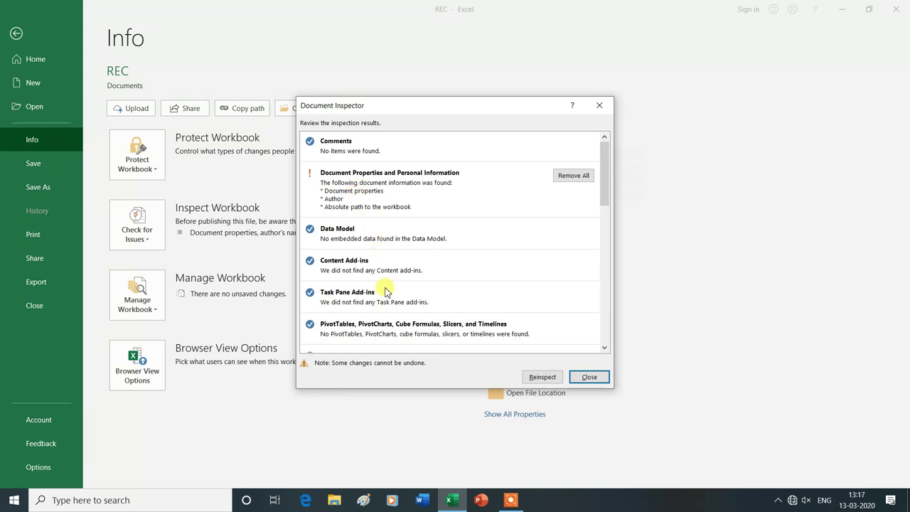
scroll(386, 291, "down", 3)
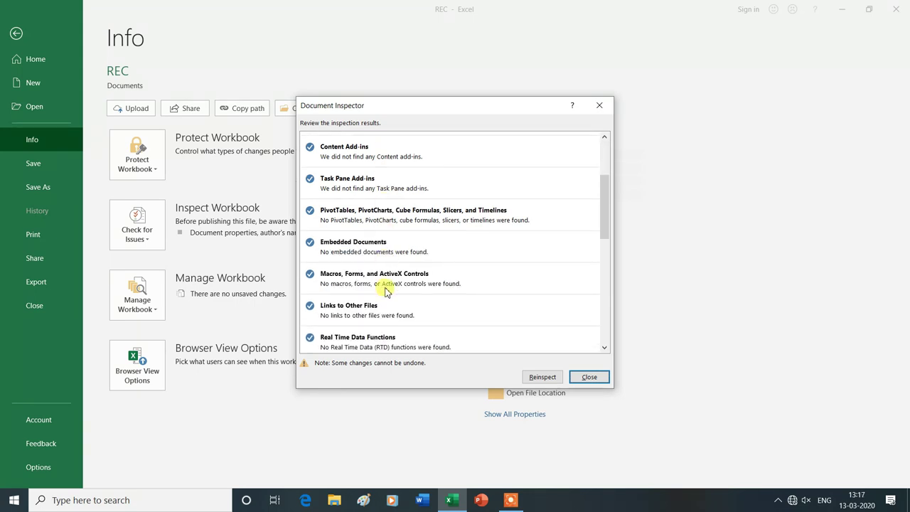
scroll(385, 291, "down", 2)
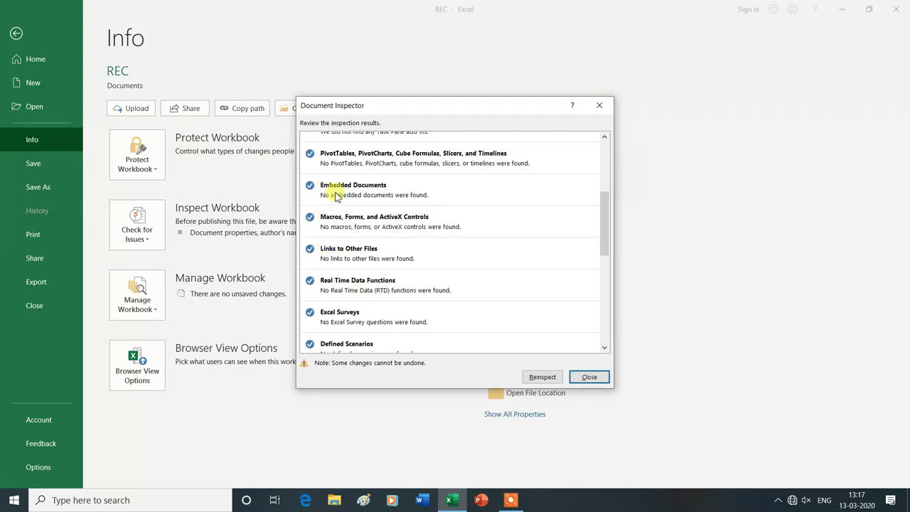
scroll(374, 321, "down", 2)
scroll(374, 327, "down", 2)
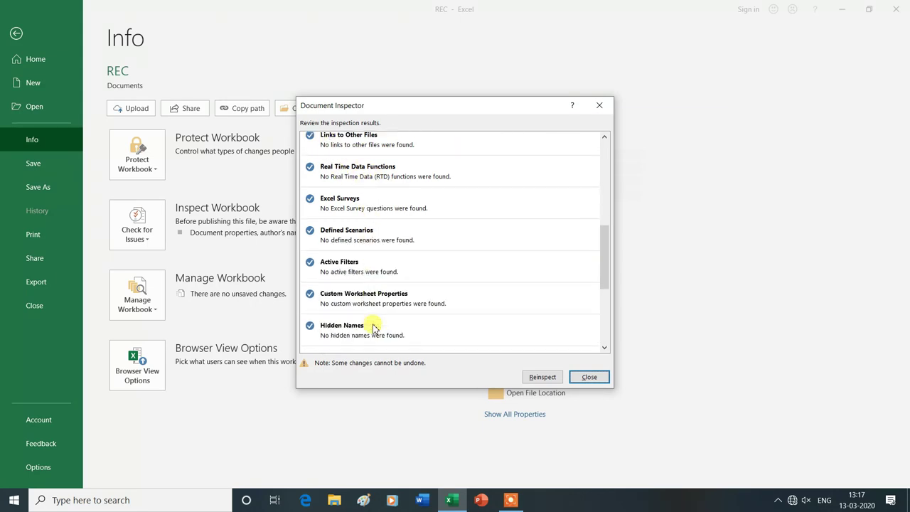
scroll(374, 327, "down", 3)
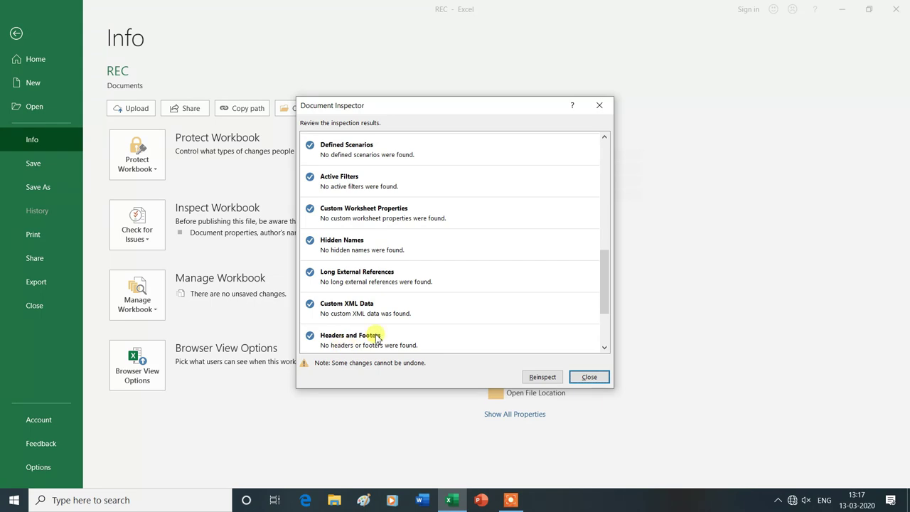
scroll(376, 337, "down", 2)
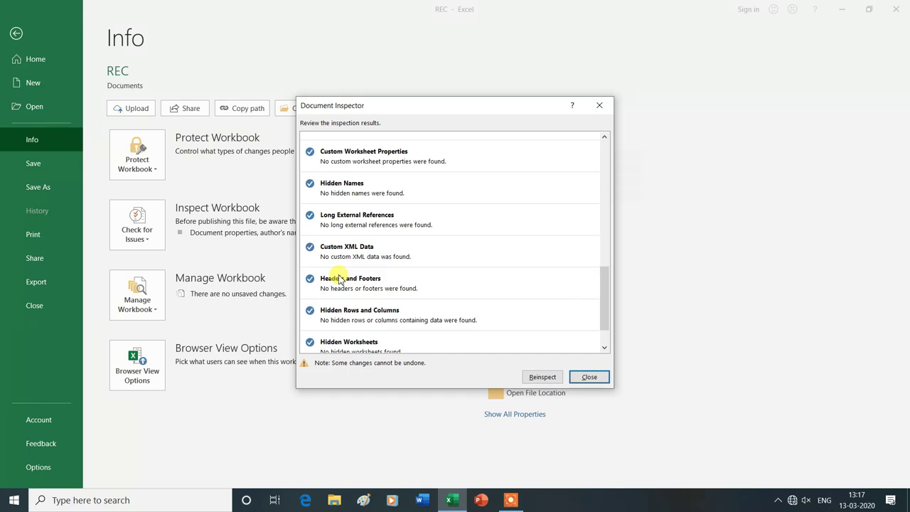
left_click(589, 379)
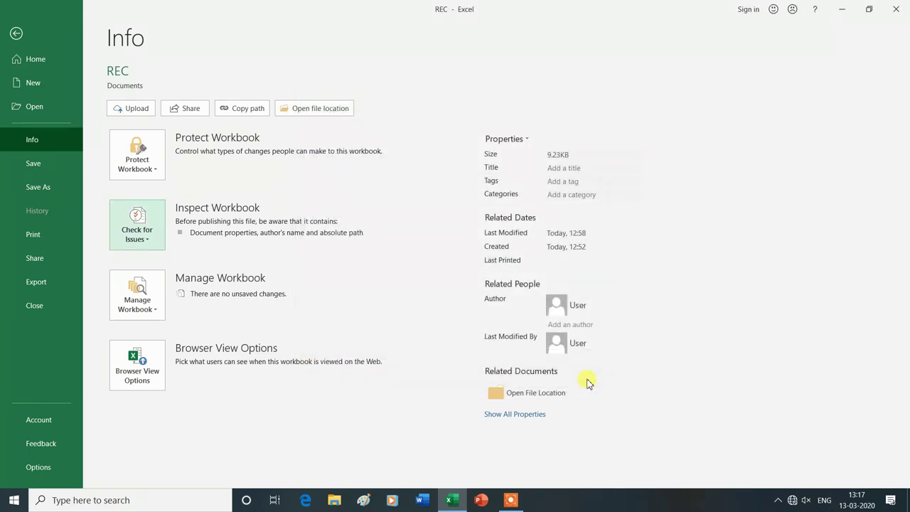
left_click(17, 34)
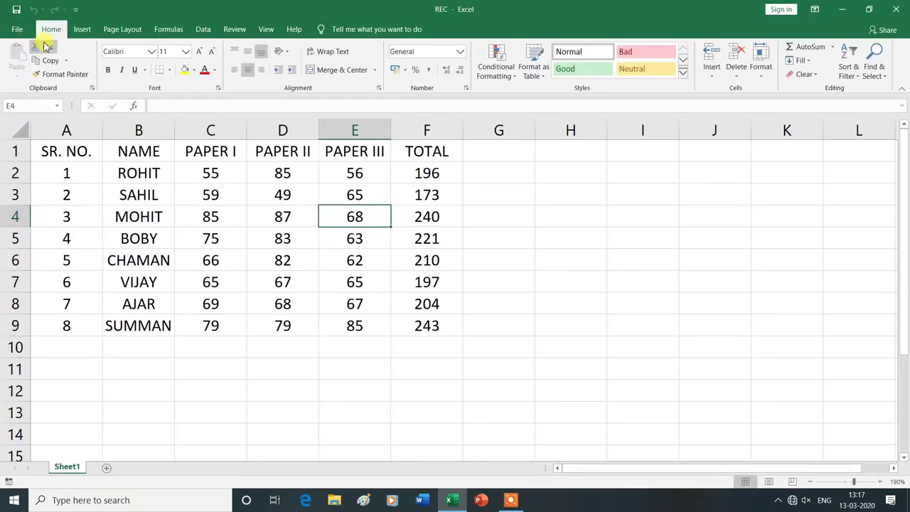
- Add a centre page header 'ysgyan tech' through Insert > Header & Footer
left_click(82, 30)
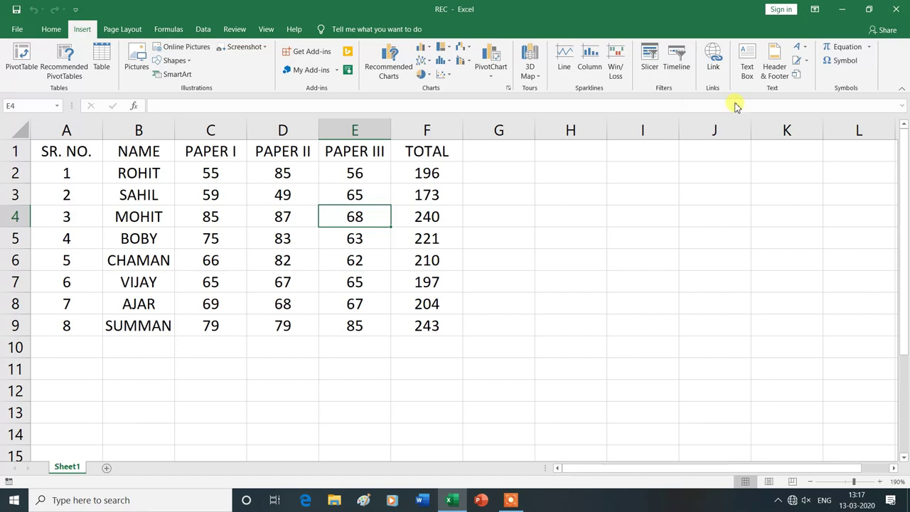
left_click(773, 67)
type("ysgyan tech")
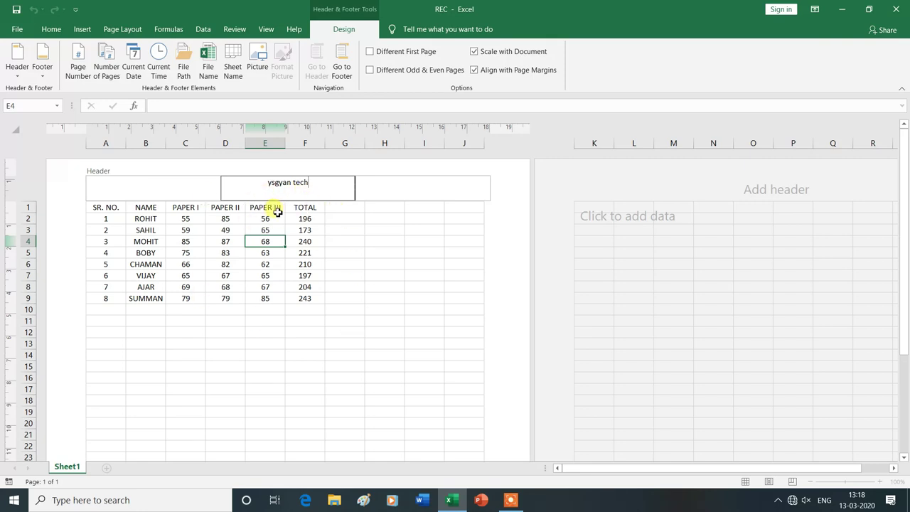
left_click(19, 32)
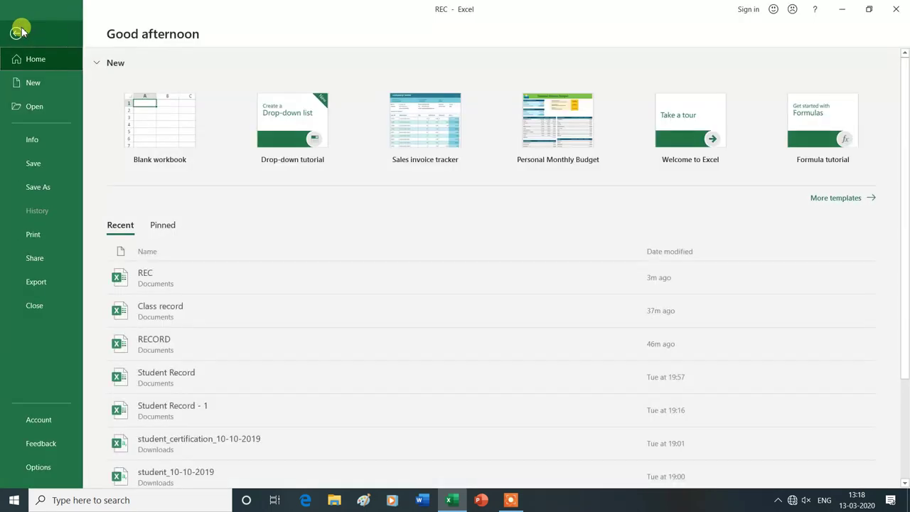
- Save the workbook and start Inspect Document from the Info page
left_click(33, 140)
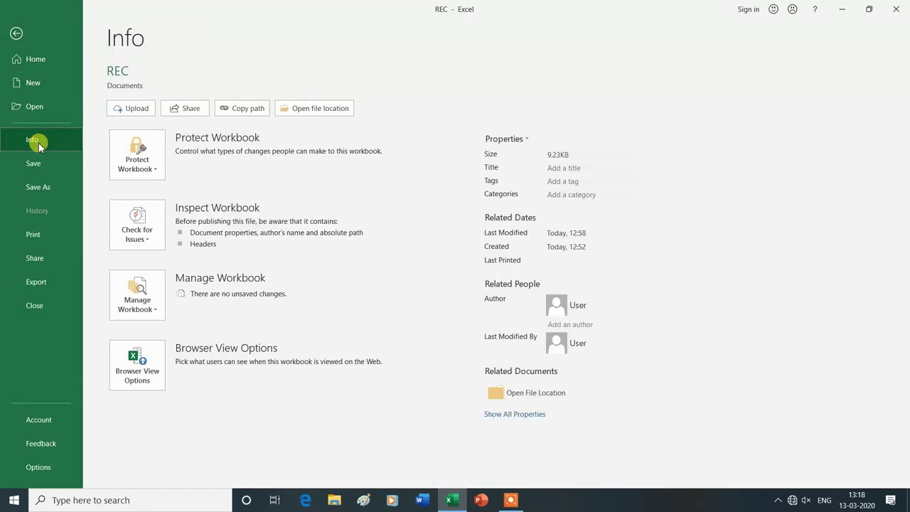
left_click(149, 244)
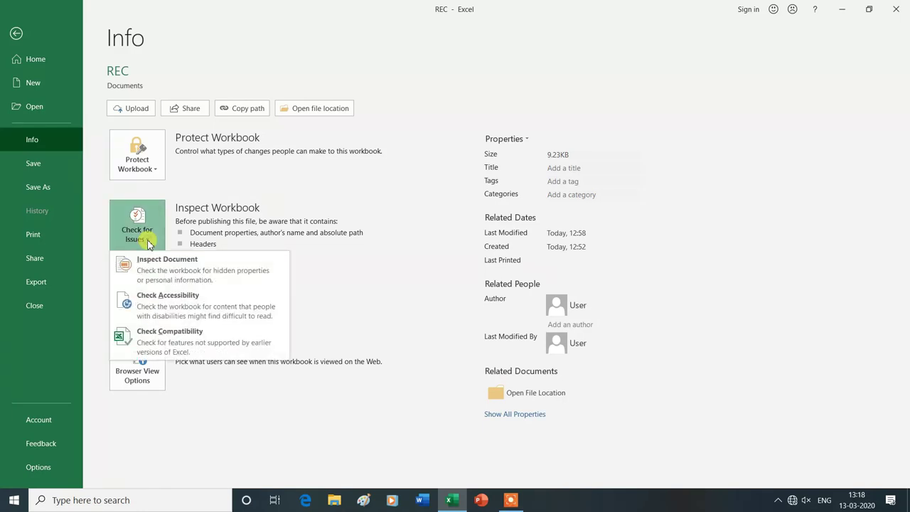
left_click(155, 269)
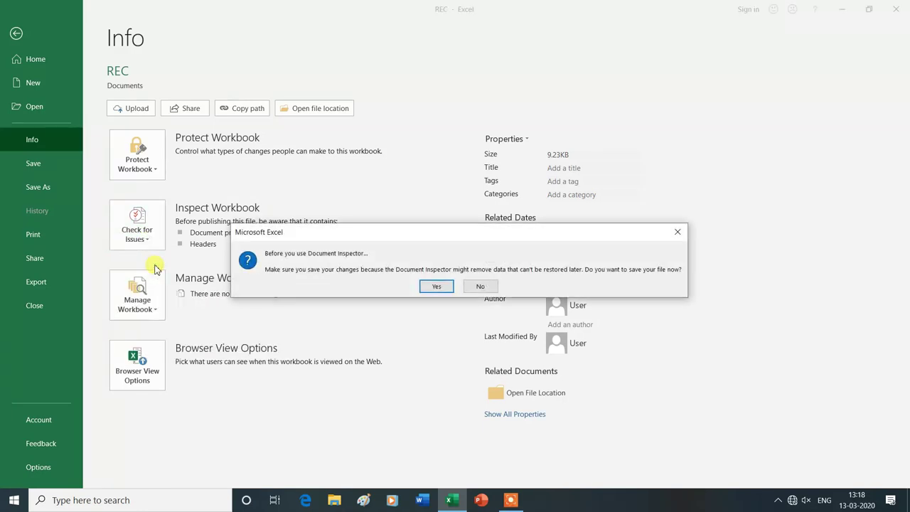
left_click(436, 288)
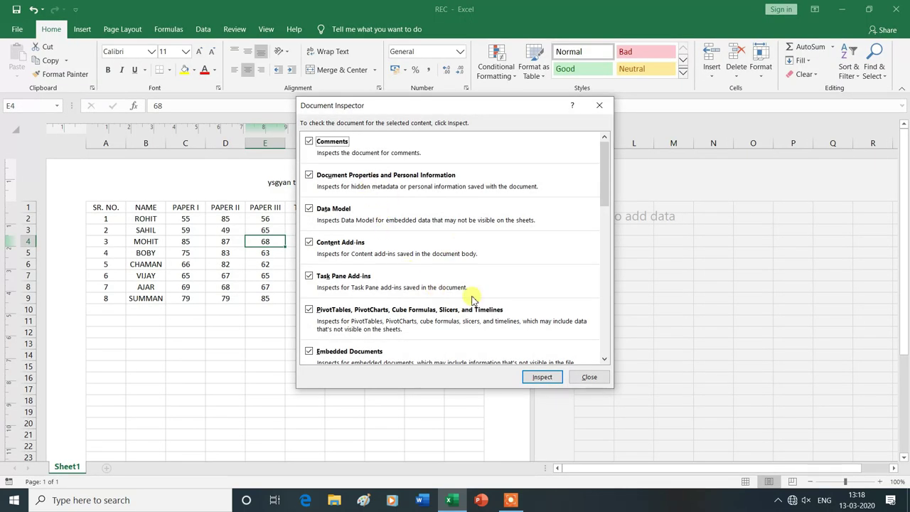
- Re-run the inspection, confirm the headers are now flagged, and close the results
left_click(545, 378)
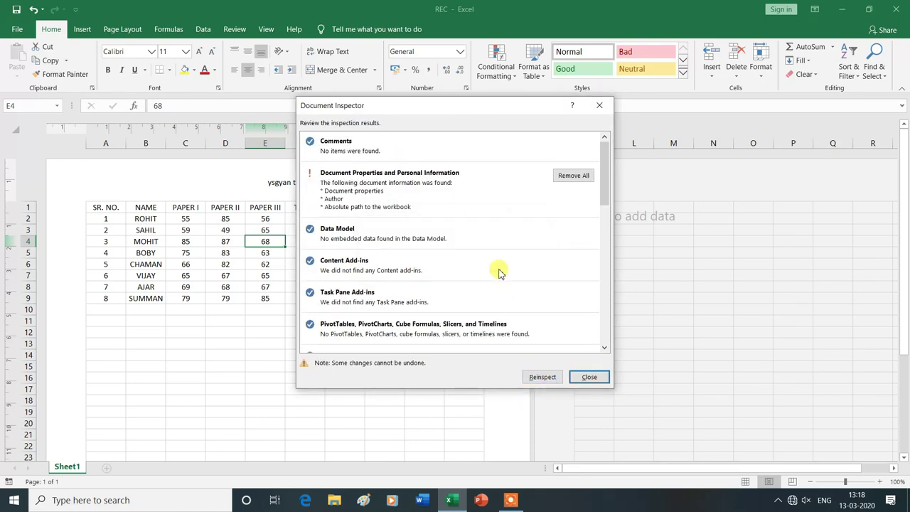
scroll(499, 273, "down", 1)
scroll(498, 273, "down", 3)
scroll(499, 273, "down", 4)
scroll(499, 273, "down", 3)
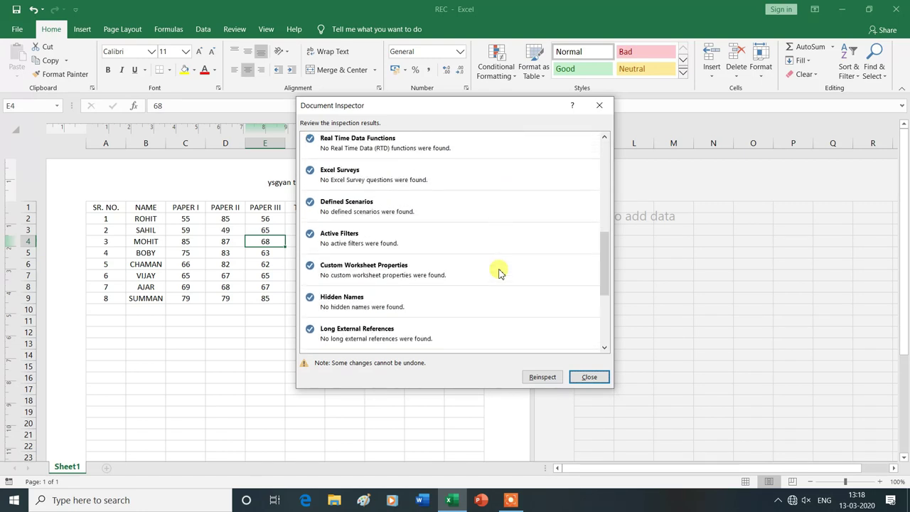
scroll(498, 273, "down", 3)
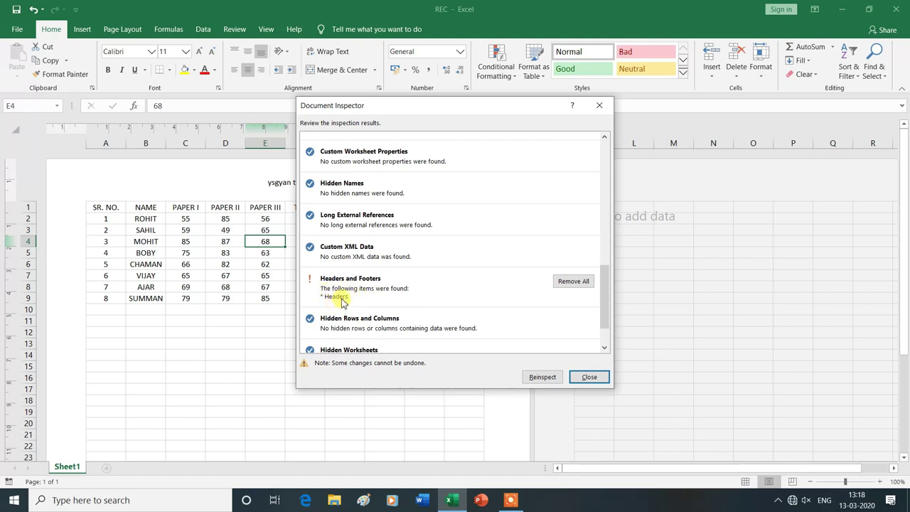
left_click(591, 377)
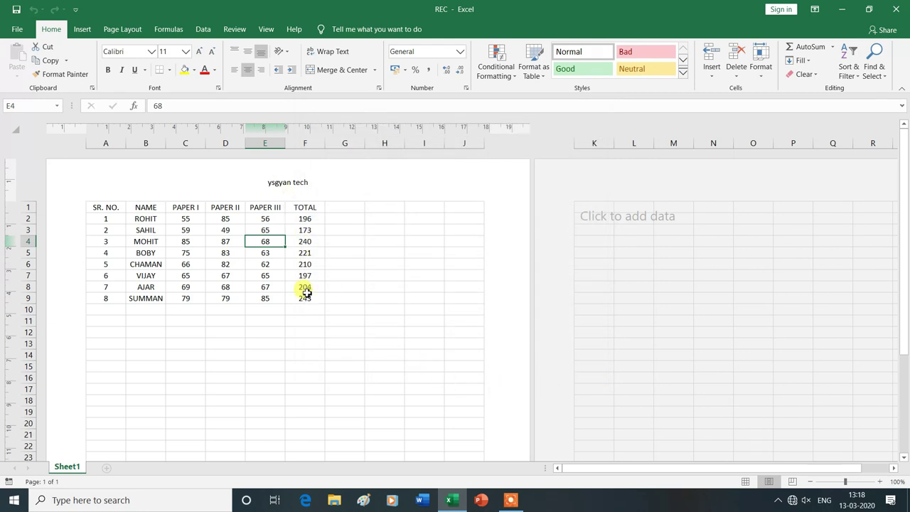
- Type a person's name into the centre footer box at the bottom of the page
scroll(303, 299, "down", 2)
scroll(304, 298, "down", 3)
scroll(303, 299, "down", 4)
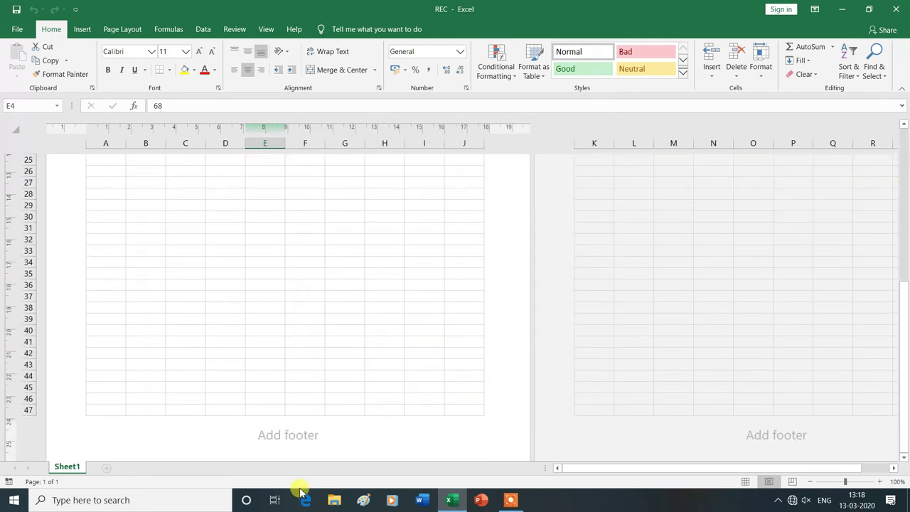
left_click(283, 441)
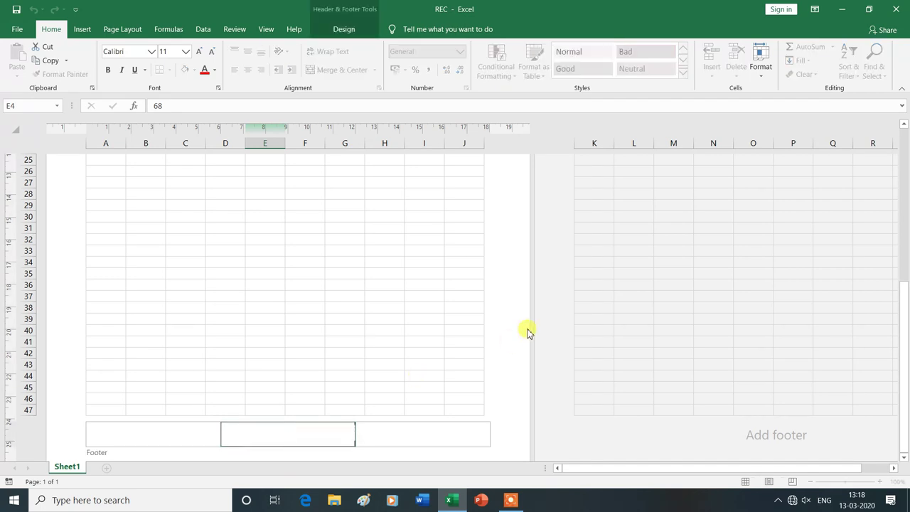
type("Raman")
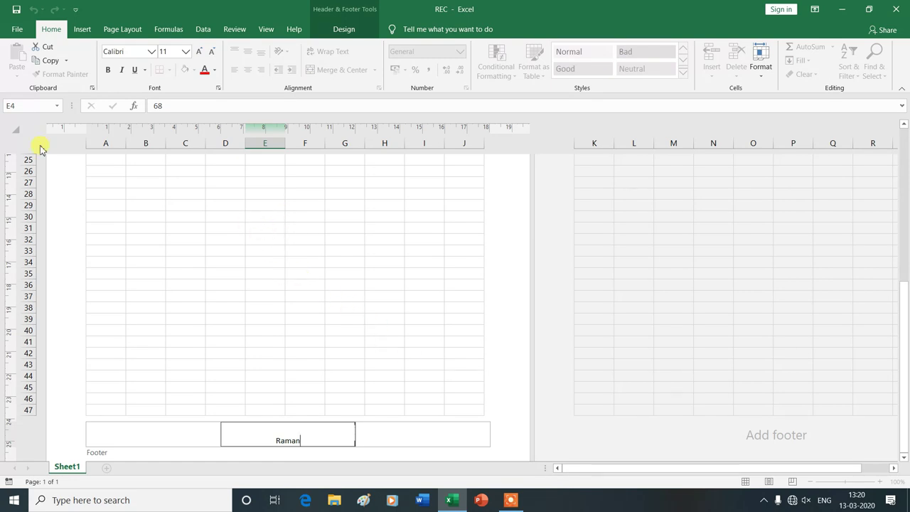
left_click(17, 31)
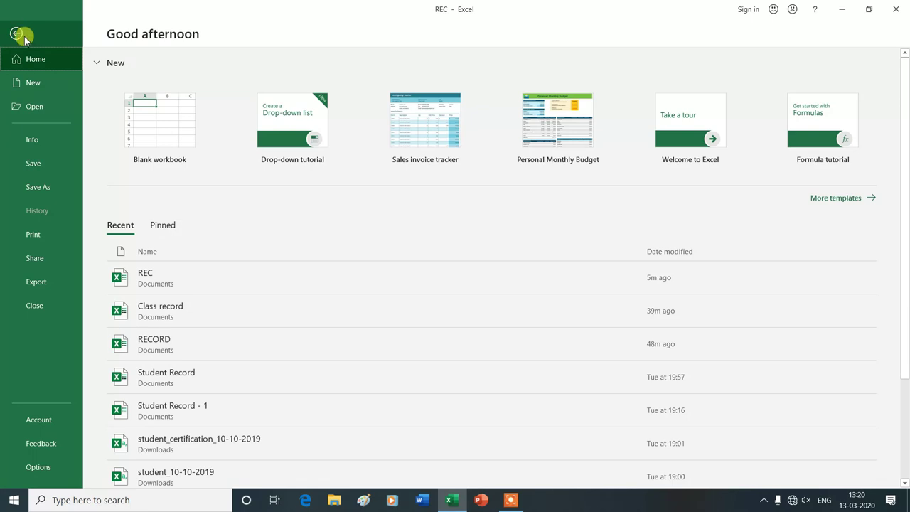
- Save the workbook with its new footer and reopen the Document Inspector
left_click(36, 140)
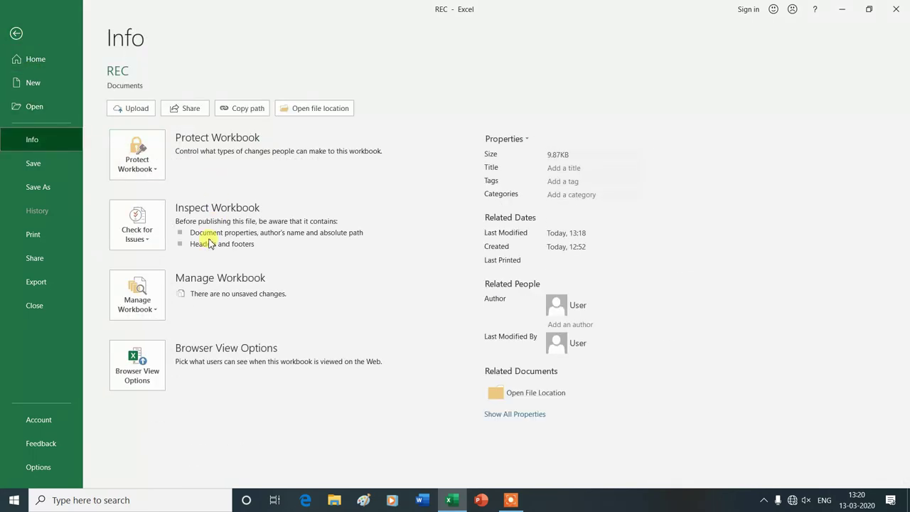
left_click(148, 245)
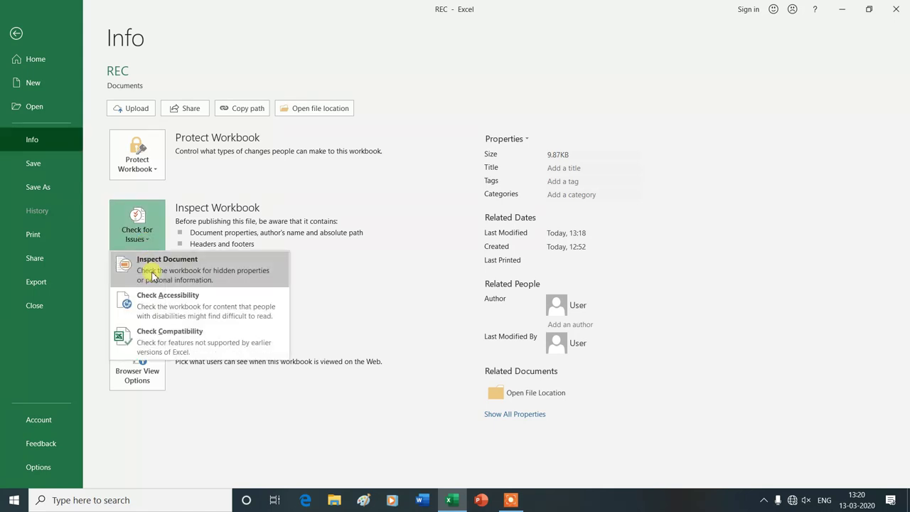
left_click(153, 275)
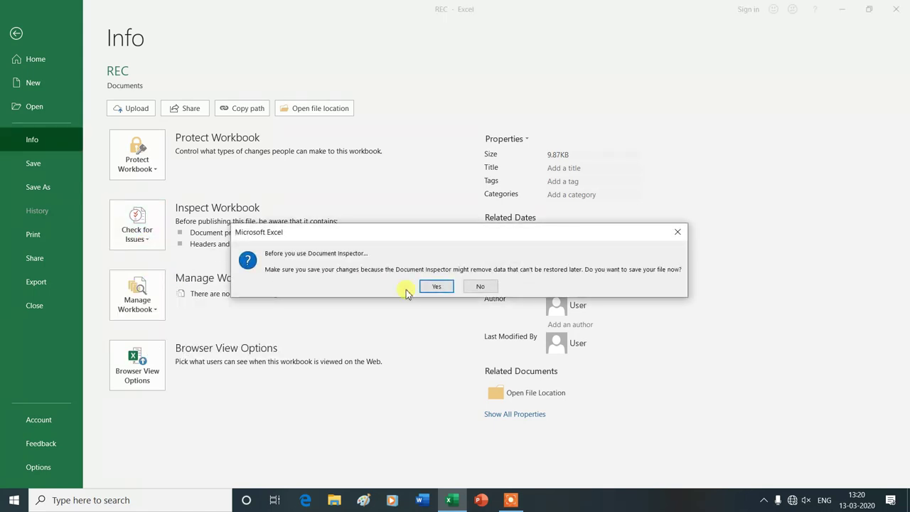
left_click(436, 287)
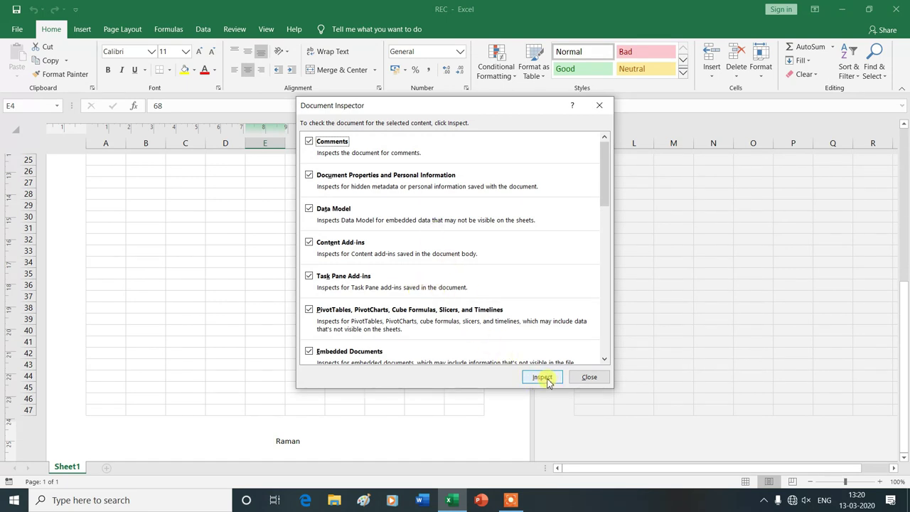
- Run the inspection and scroll the results down to Headers and Footers
left_click(548, 382)
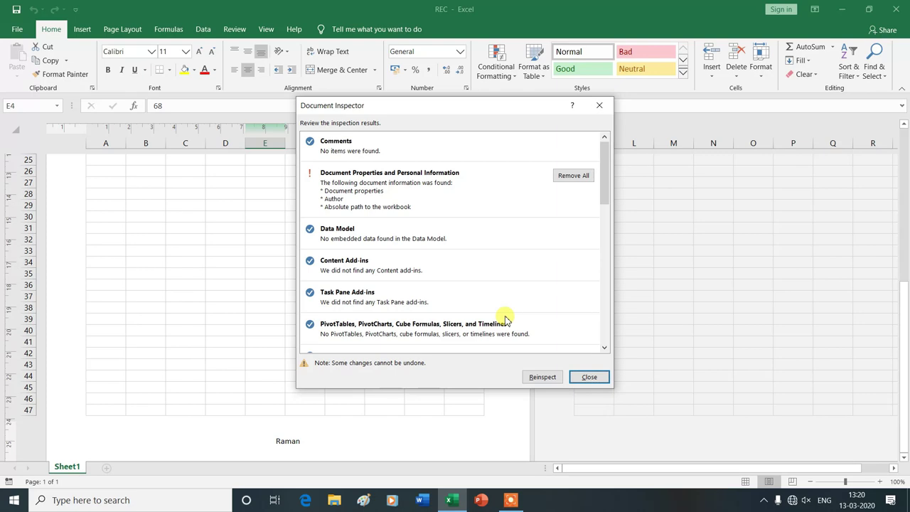
scroll(504, 320, "down", 2)
scroll(505, 319, "down", 3)
scroll(504, 320, "down", 2)
scroll(507, 320, "down", 1)
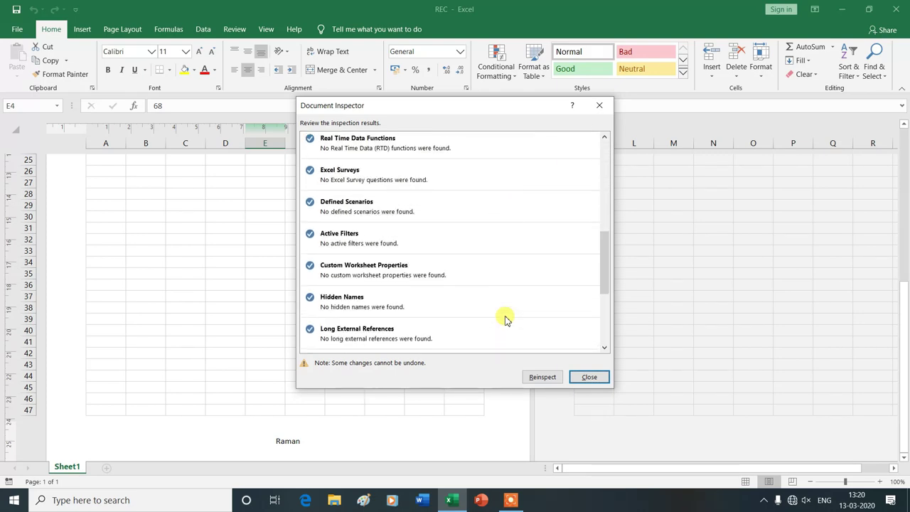
scroll(506, 320, "down", 2)
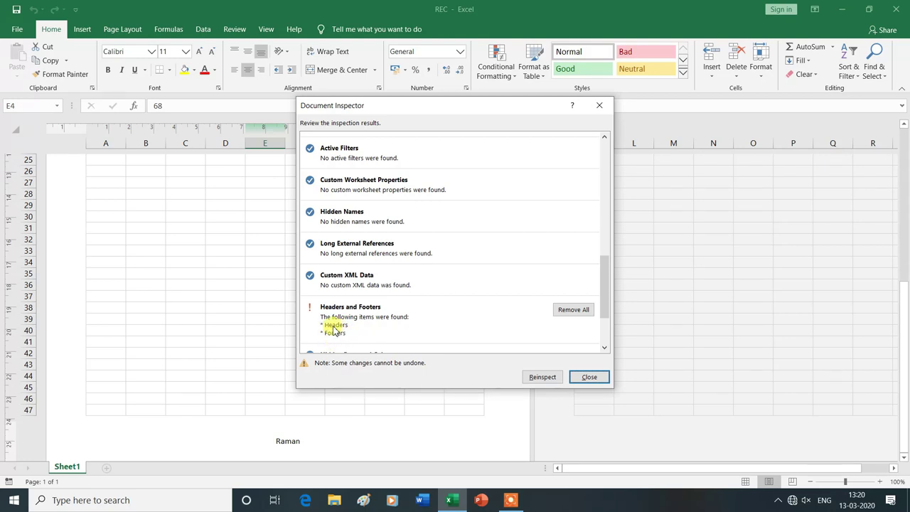
- Remove all headers and footers, then close the Document Inspector
left_click(573, 313)
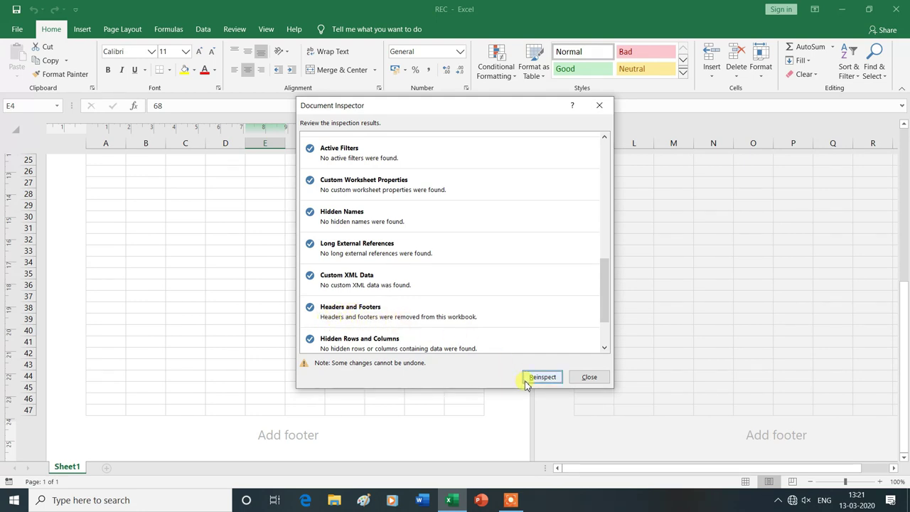
left_click(590, 377)
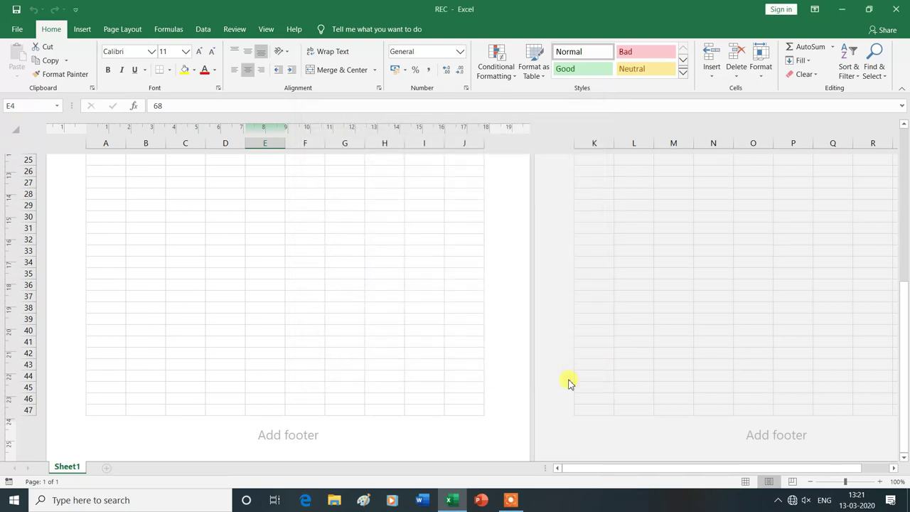
scroll(332, 376, "up", 3)
scroll(332, 377, "up", 5)
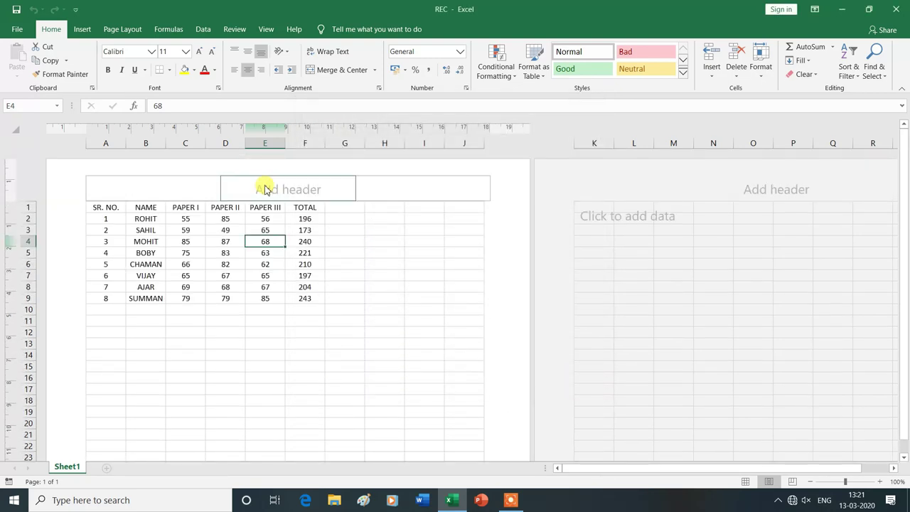
scroll(332, 336, "down", 5)
scroll(333, 335, "down", 5)
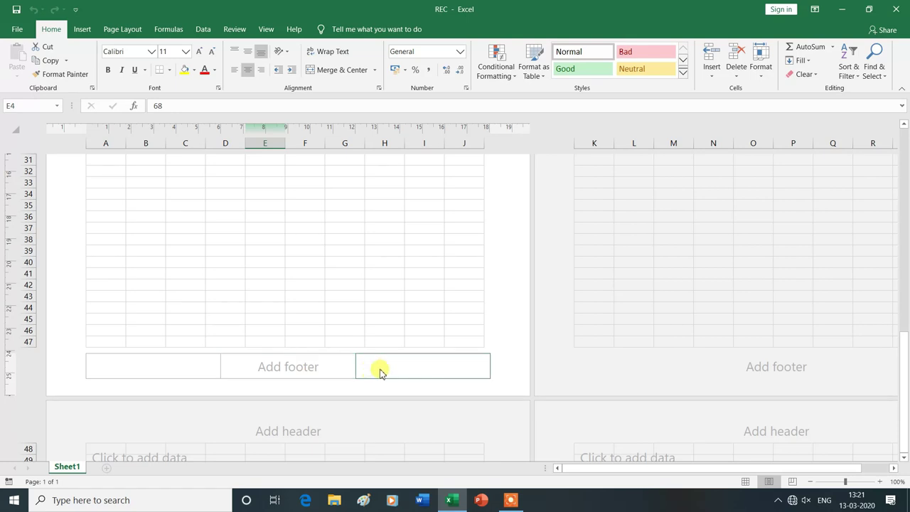
- Switch the sheet back to Normal view and run the Accessibility check from Info
left_click(745, 483)
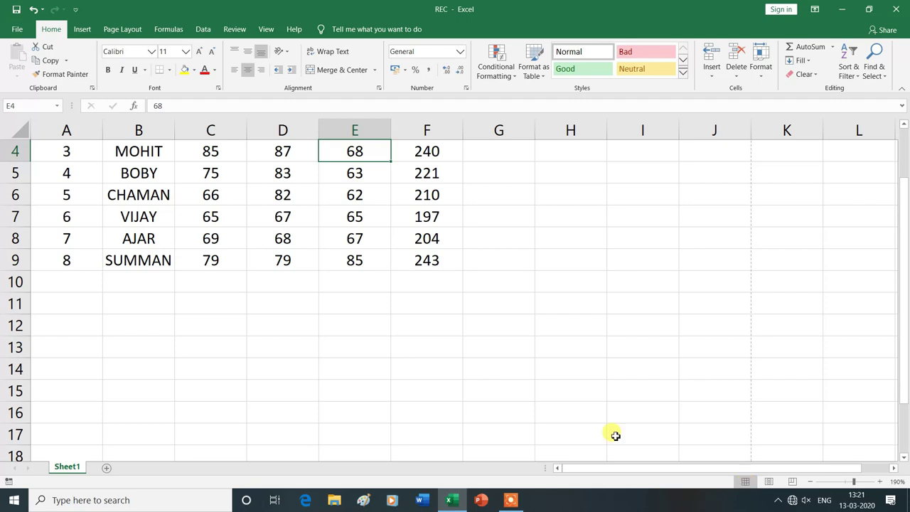
scroll(300, 334, "up", 1)
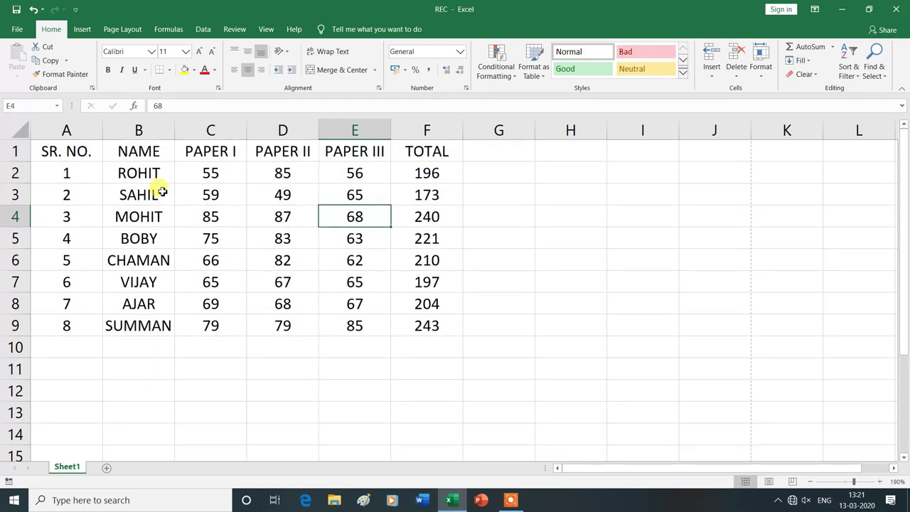
left_click(17, 29)
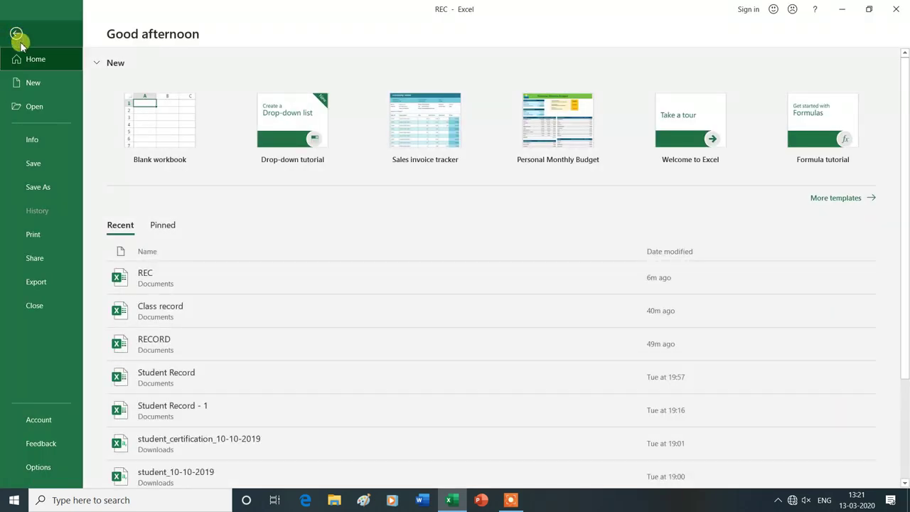
left_click(41, 140)
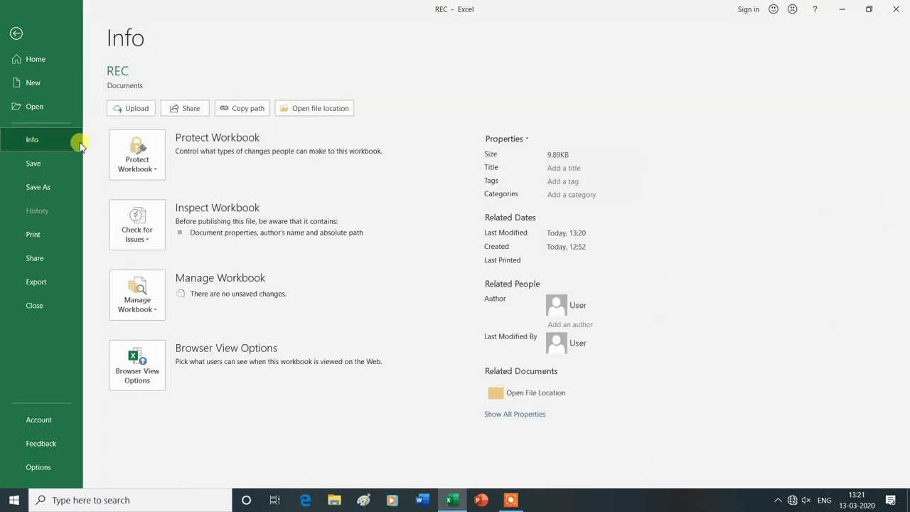
left_click(150, 243)
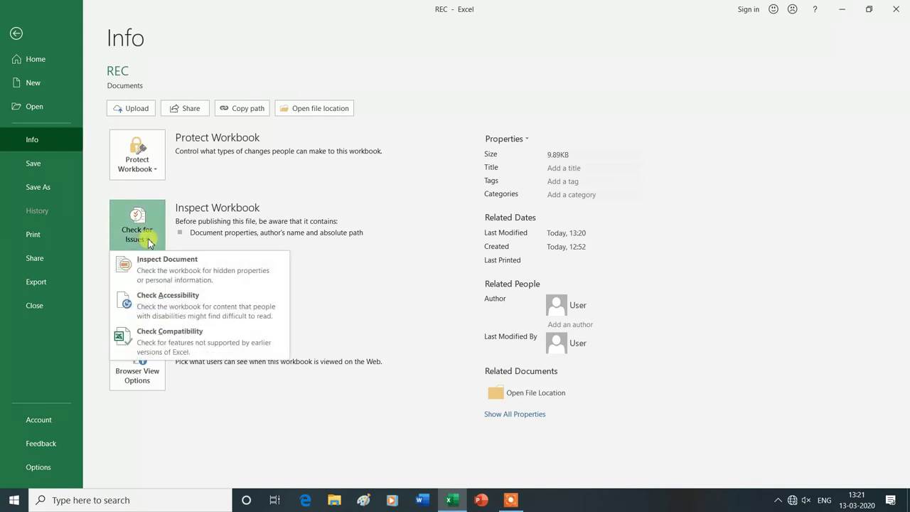
left_click(162, 308)
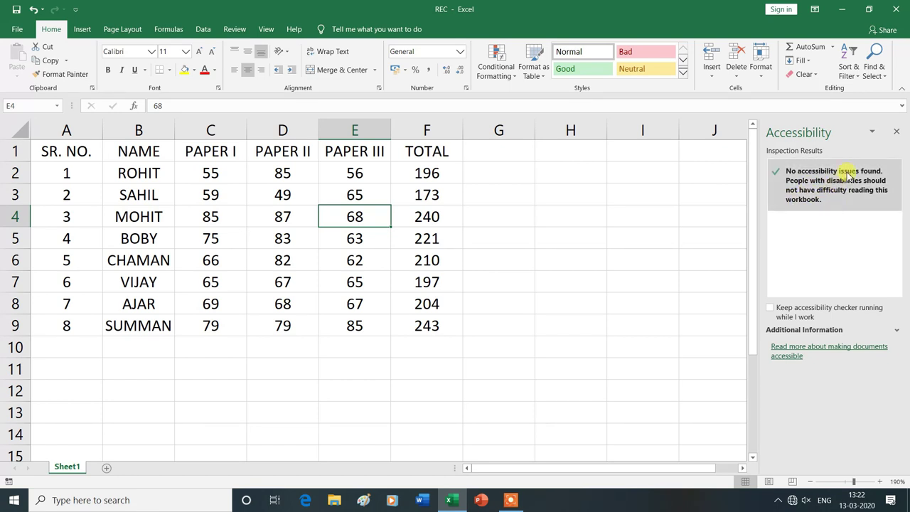
- Close the Accessibility results pane after the check reports no issues
left_click(897, 137)
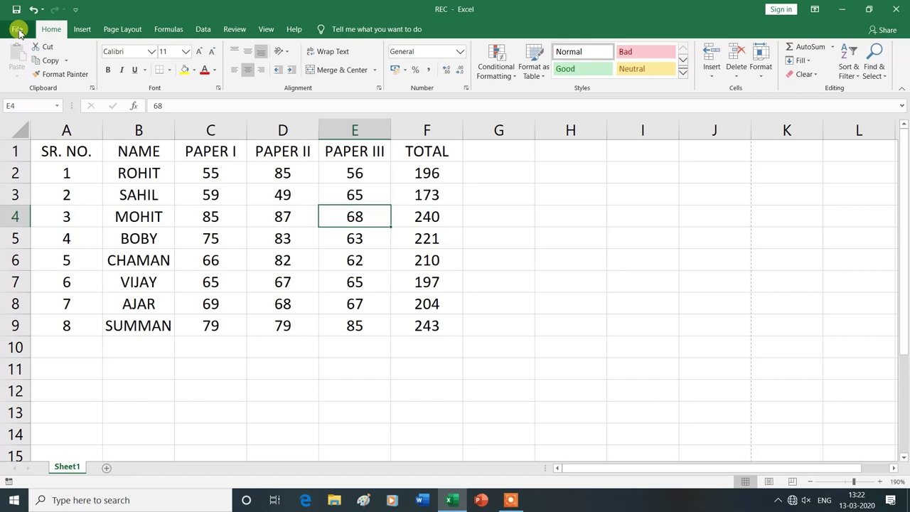
- Run Check Compatibility from File > Info and dismiss its no-issues report with OK
left_click(18, 29)
left_click(32, 141)
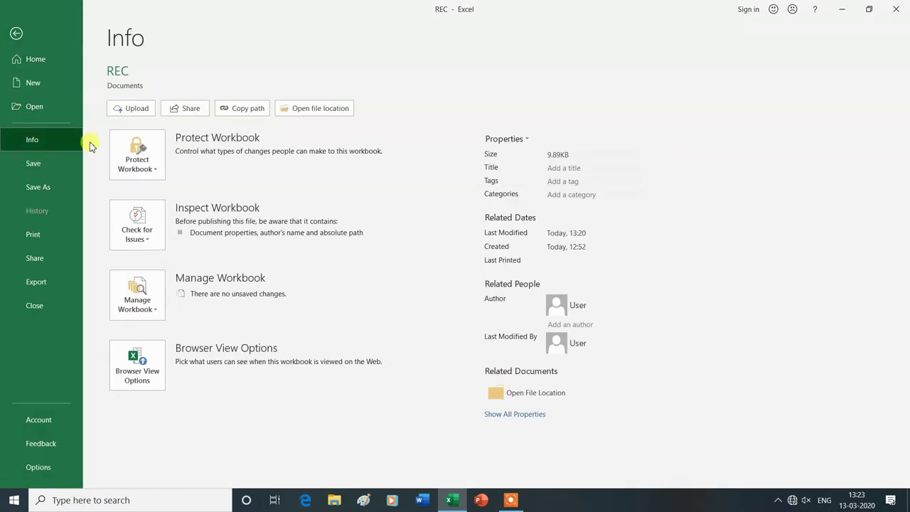
left_click(147, 245)
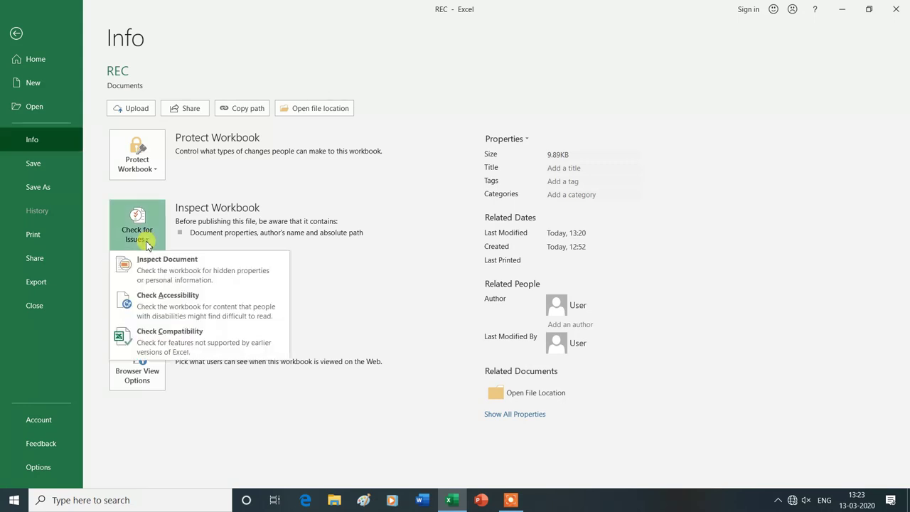
left_click(178, 344)
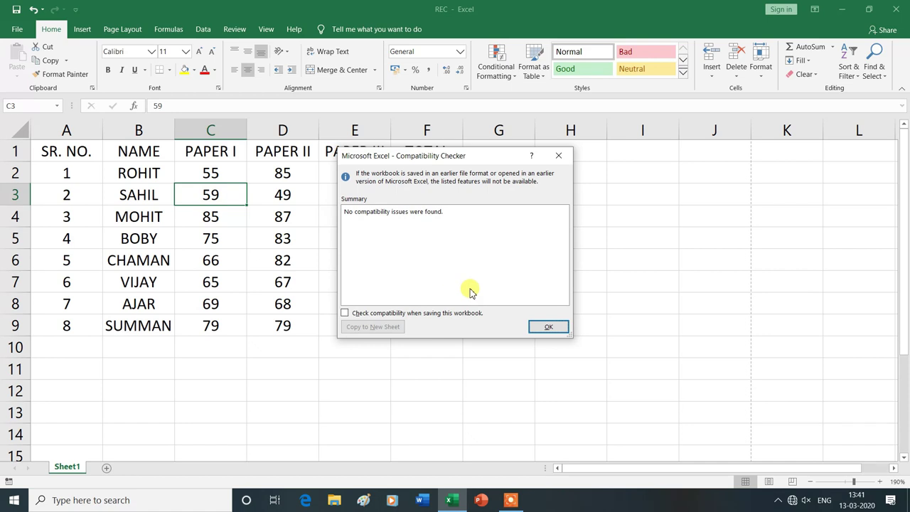
left_click(548, 327)
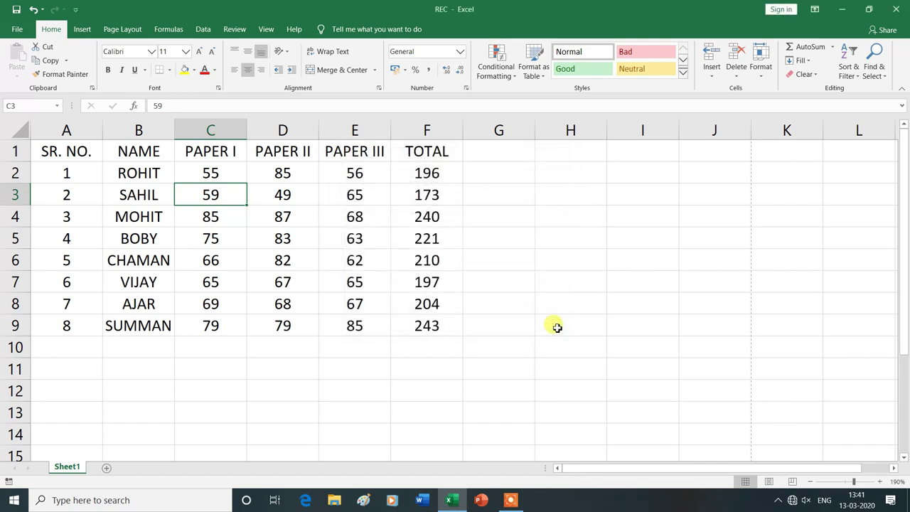
- Save the workbook via Save As > Browse as 'REC 1' in Excel 97-2003 Workbook format
left_click(18, 31)
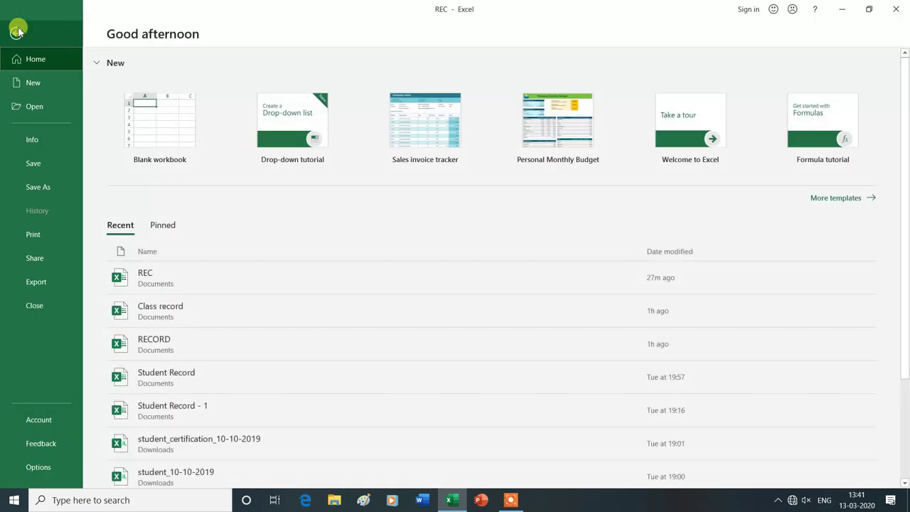
left_click(32, 189)
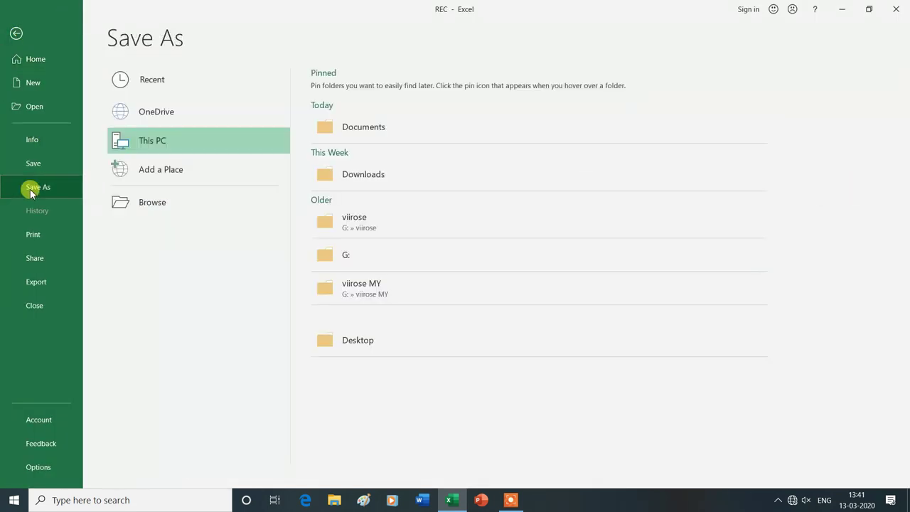
left_click(154, 204)
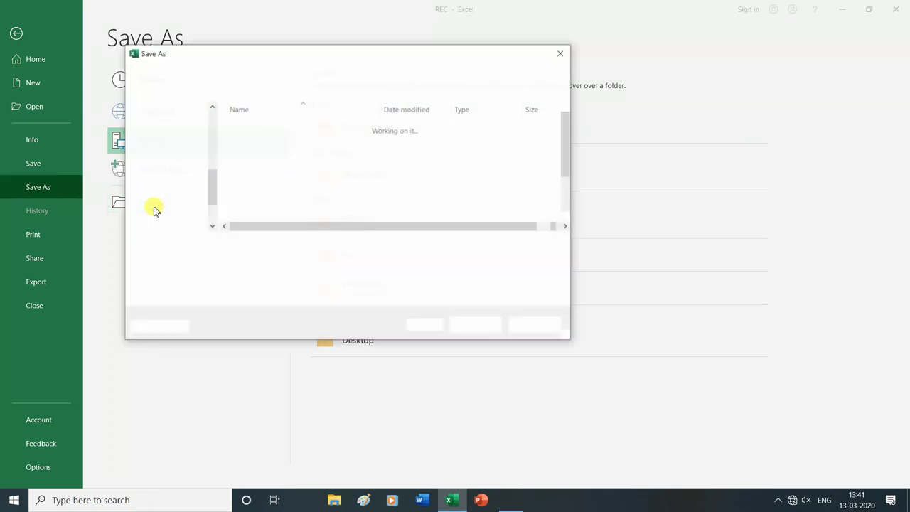
left_click(258, 192)
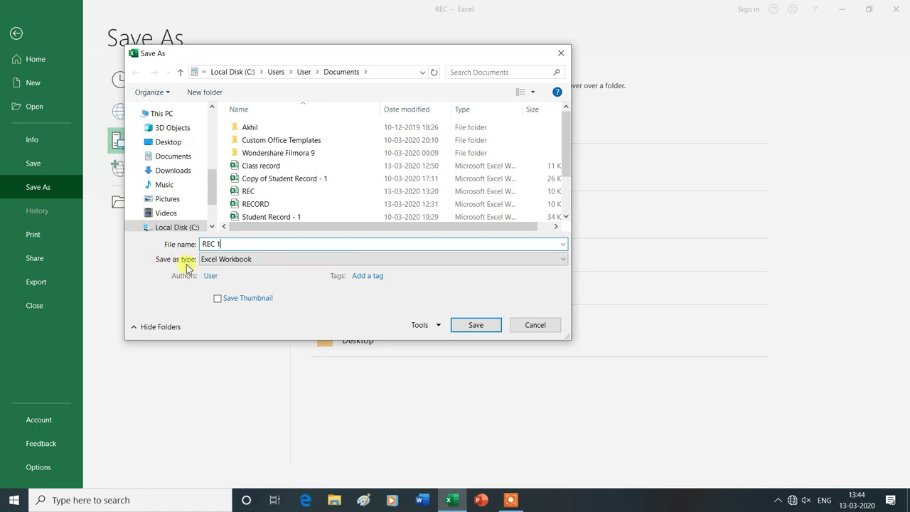
left_click(565, 261)
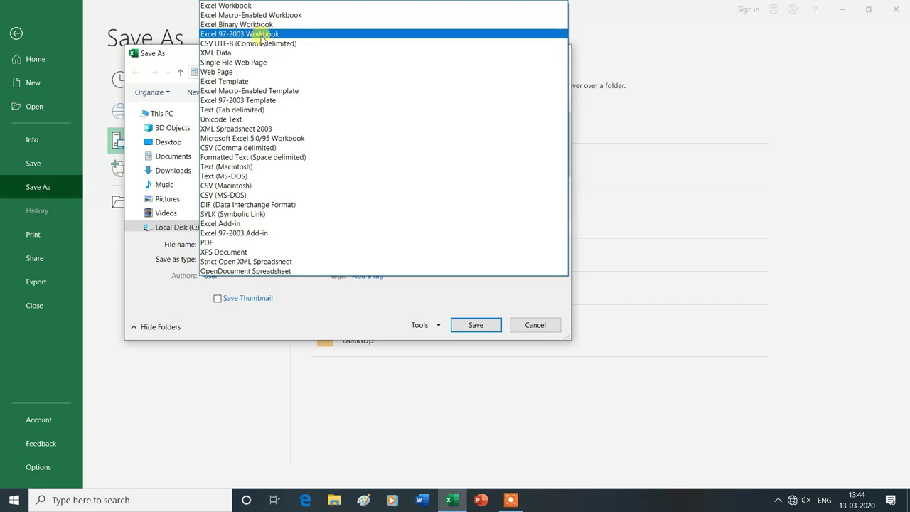
left_click(243, 35)
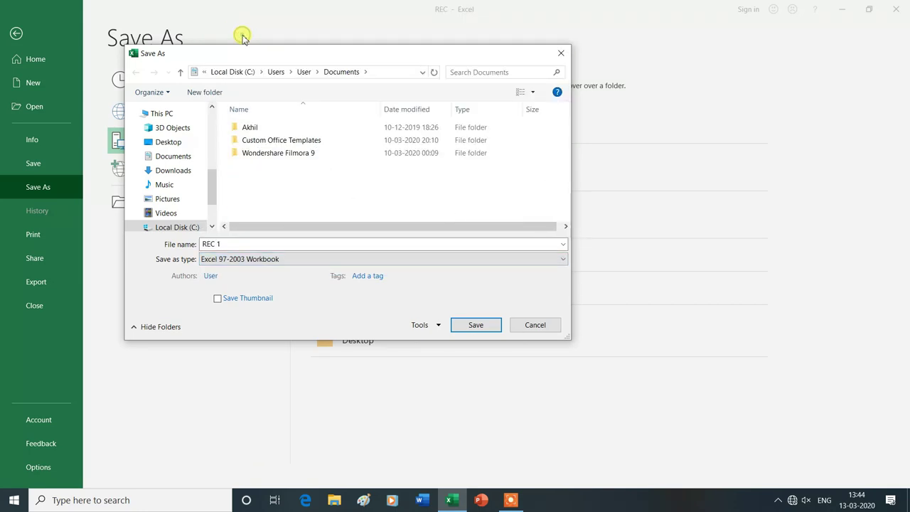
left_click(481, 331)
- Select cell E10 in the newly saved REC 1 workbook
left_click(334, 346)
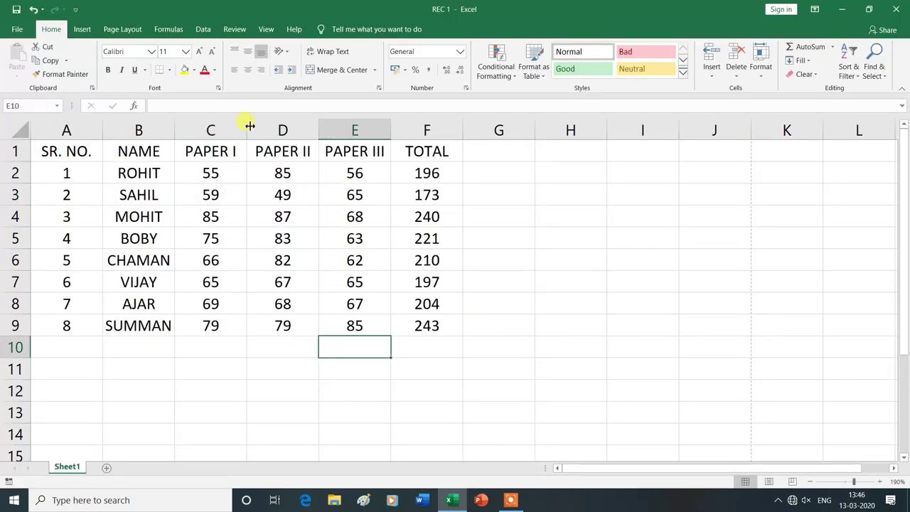